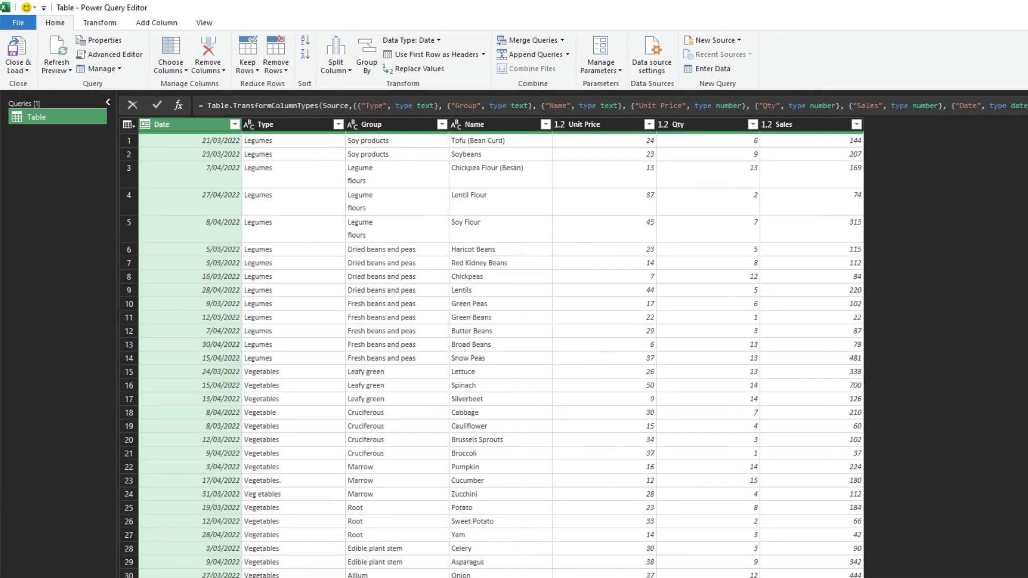
- Replace the text "Flour" with "Product" in the Name column
left_click(497, 124)
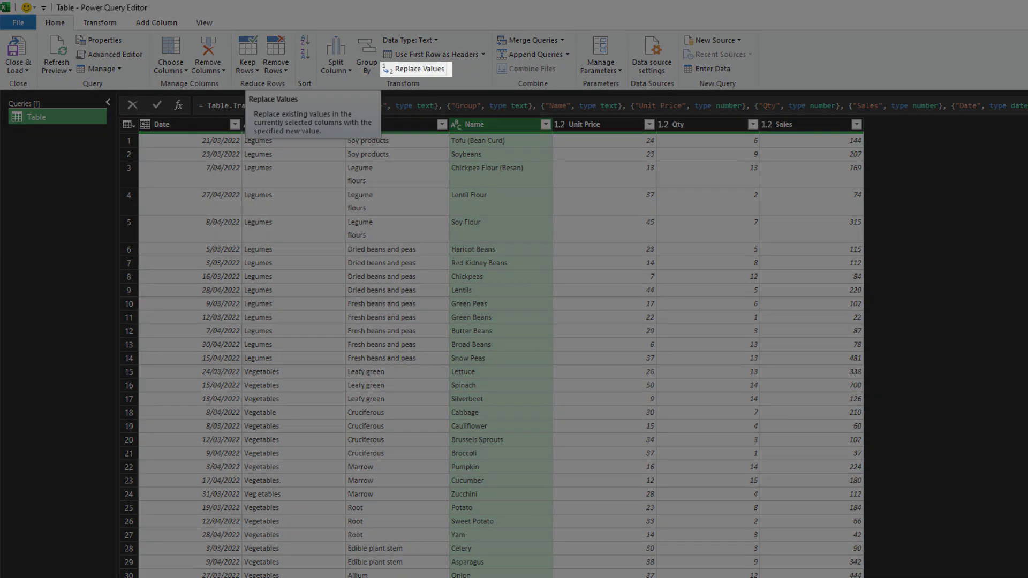
left_click(413, 68)
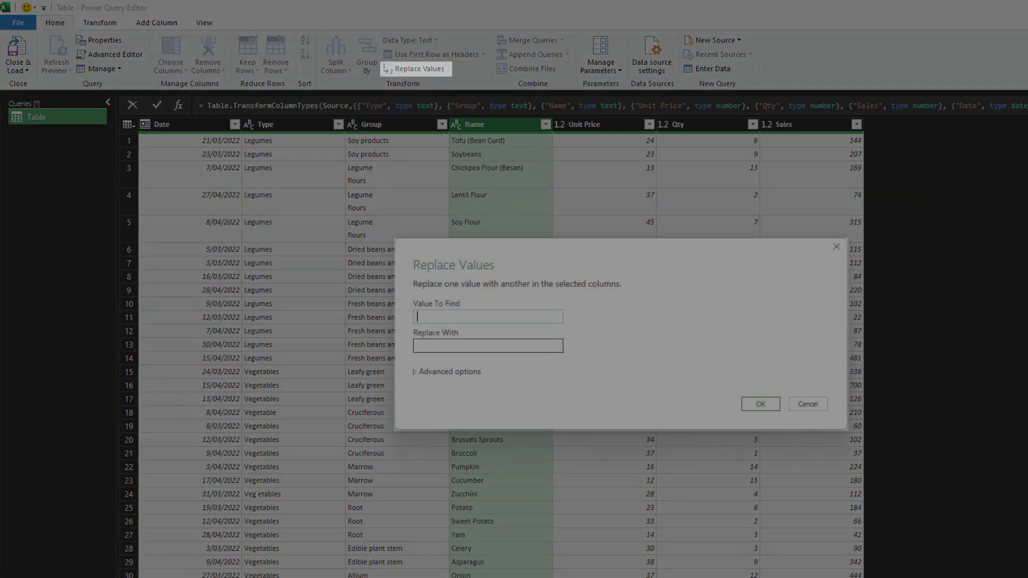
type("Flour")
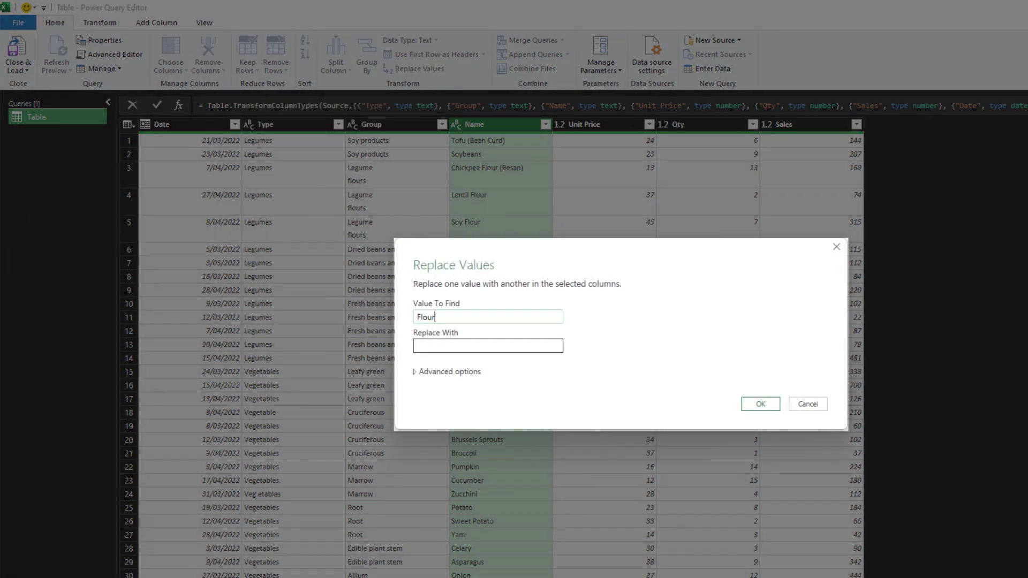
key("Tab")
type("Product")
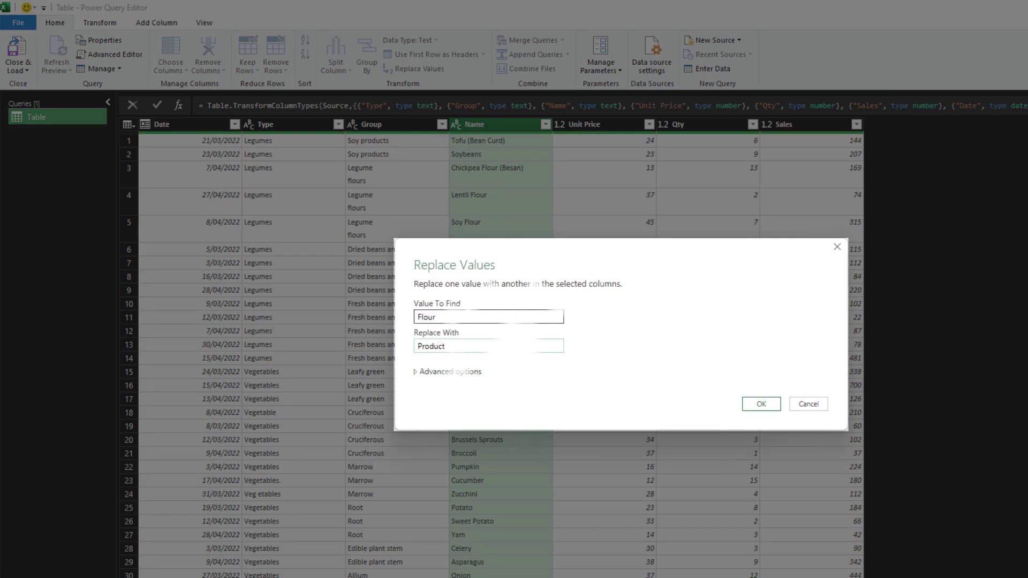
key("Return")
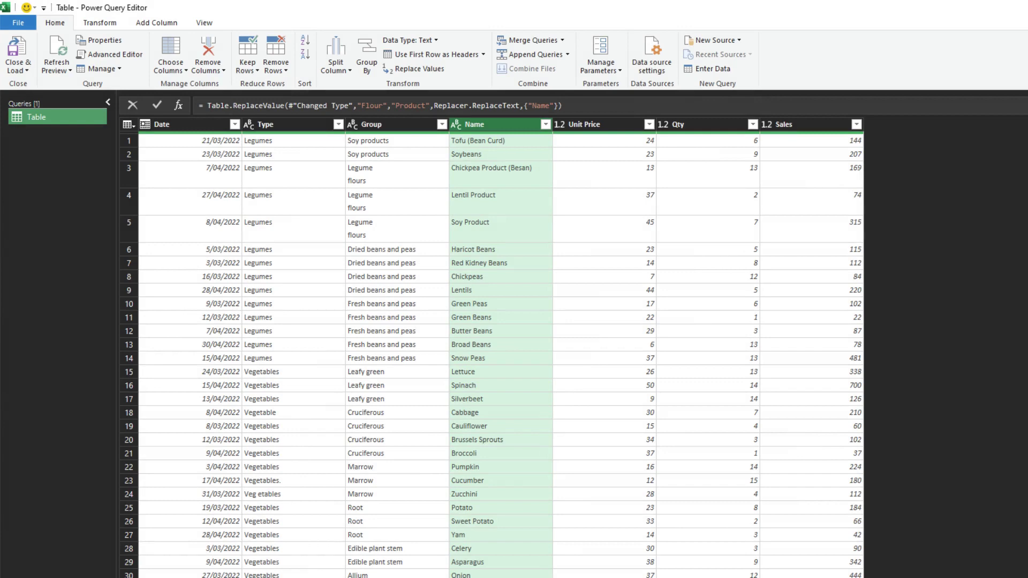
- Replace the line feed character #(lf) with nothing in the Group column, starting from the "Legume flours" cell
left_click(397, 228)
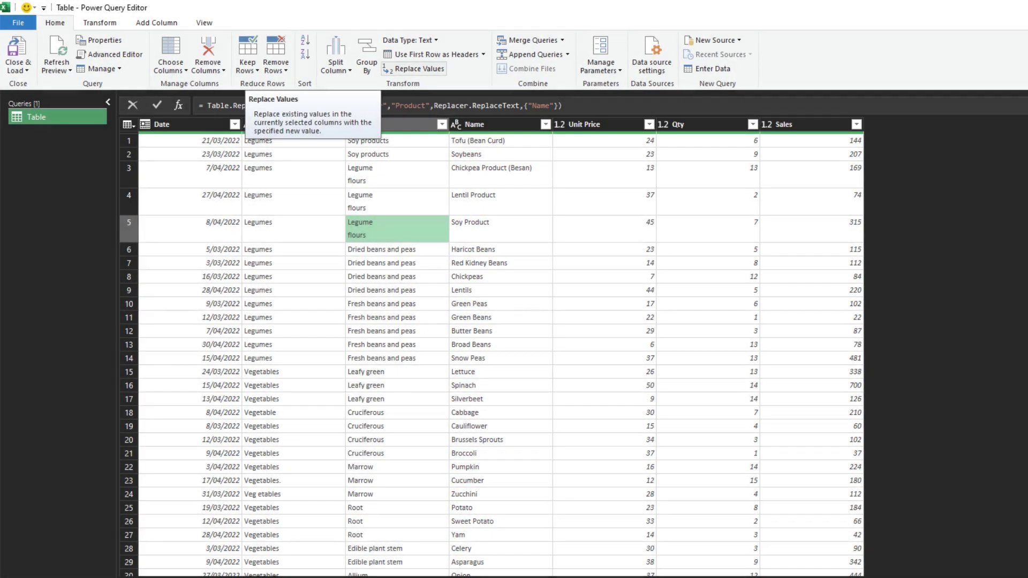
left_click(413, 68)
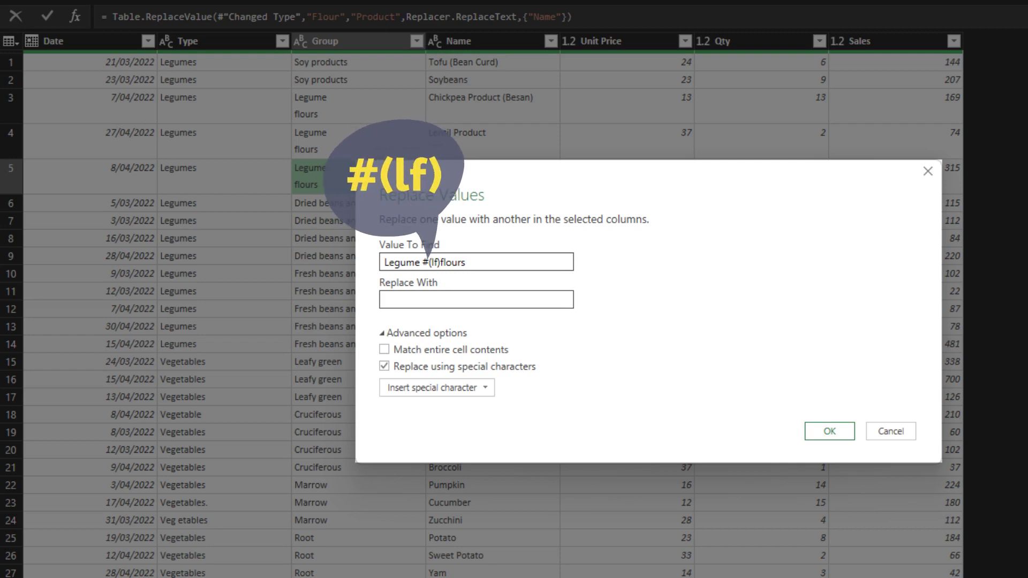
double_click(402, 262)
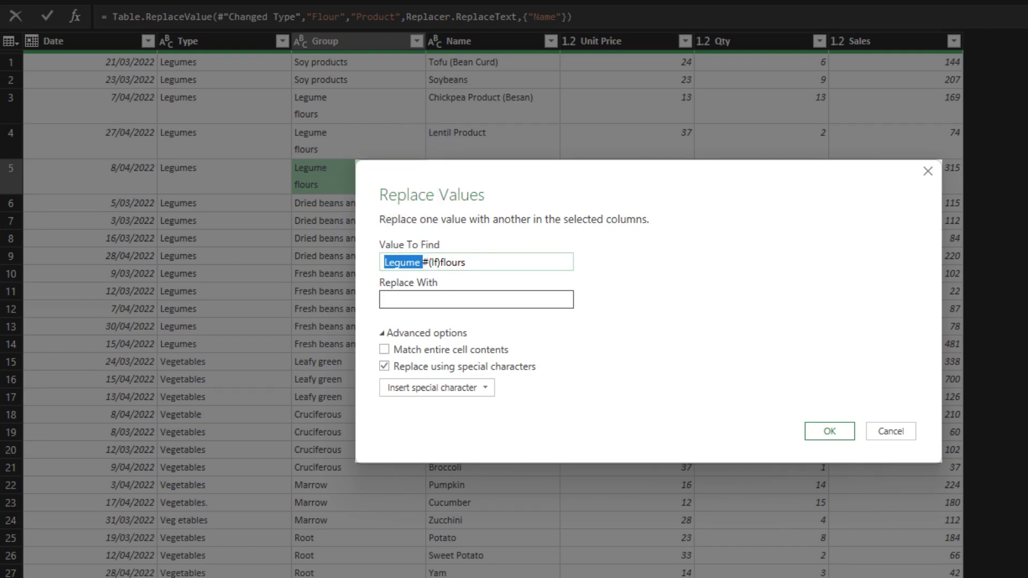
key("BackSpace")
key("shift+End")
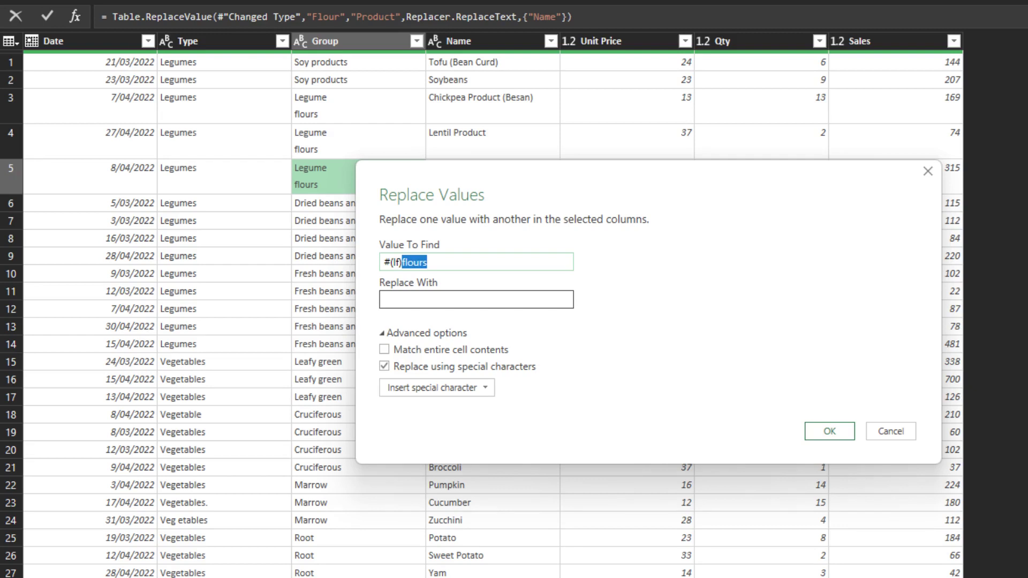
key("BackSpace")
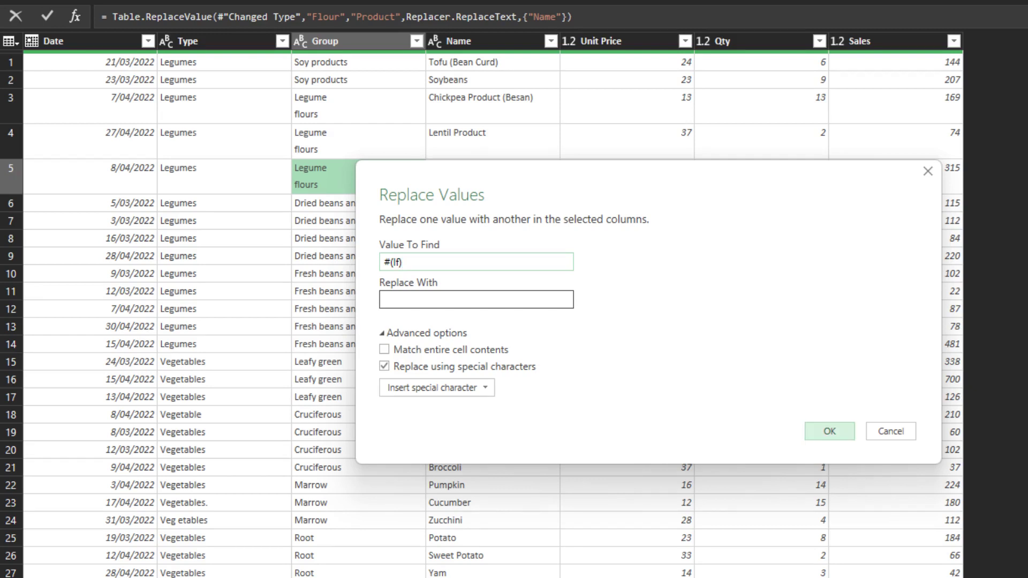
left_click(829, 431)
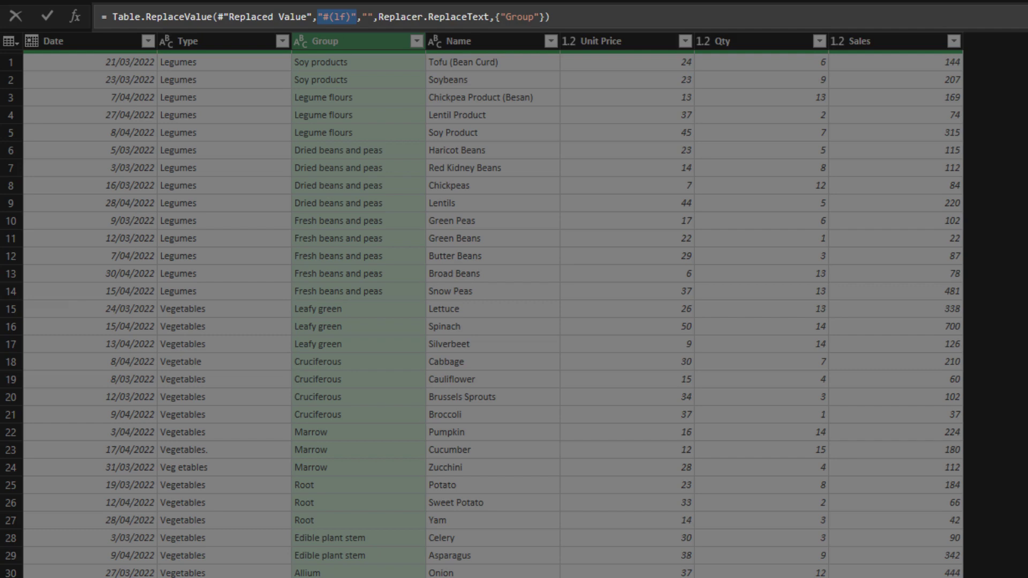
- Edit the Group replacement formula so it finds each [Group] and replaces it with each ""
type("each [Group]")
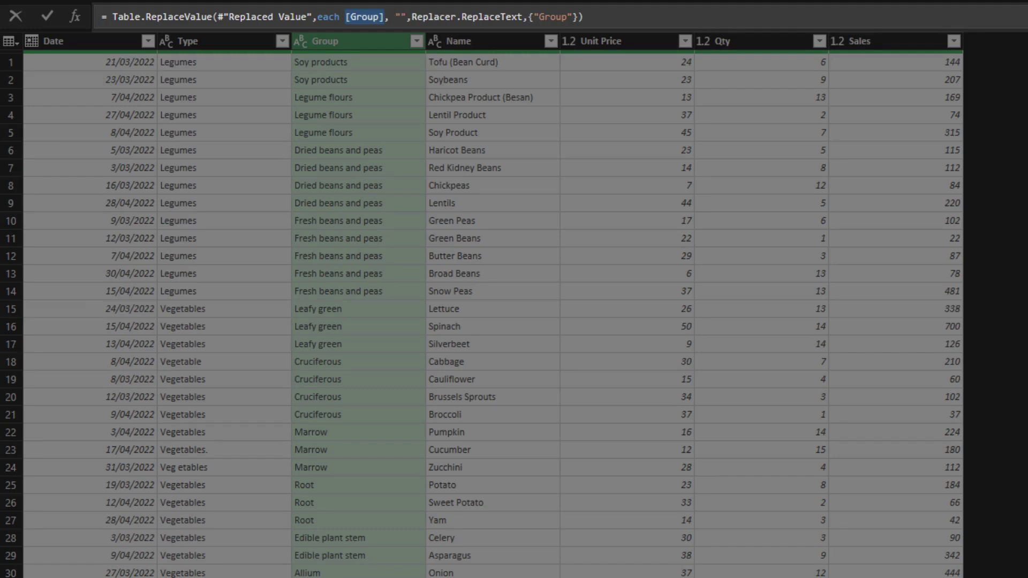
left_click(389, 17)
type("each")
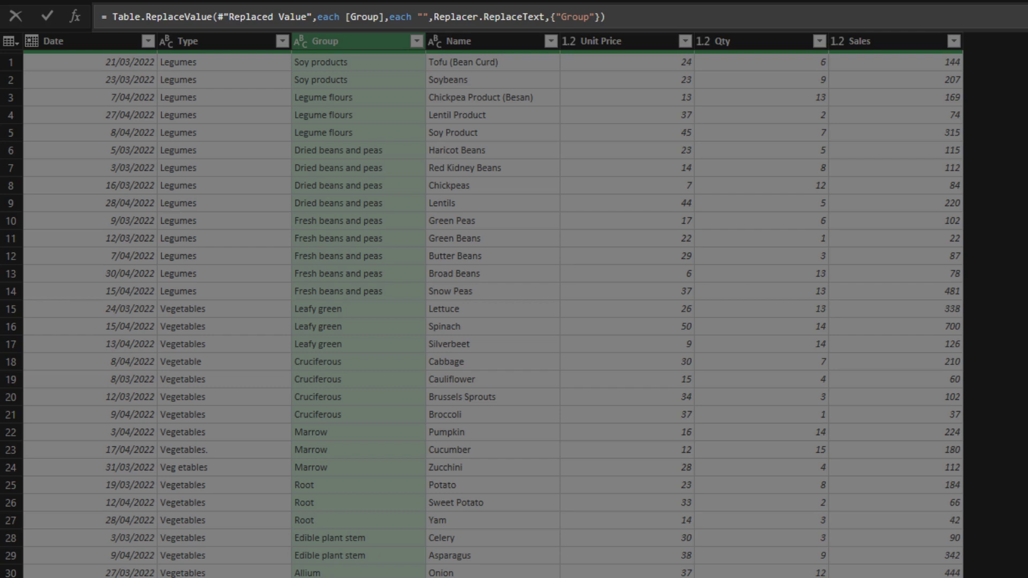
key("Return")
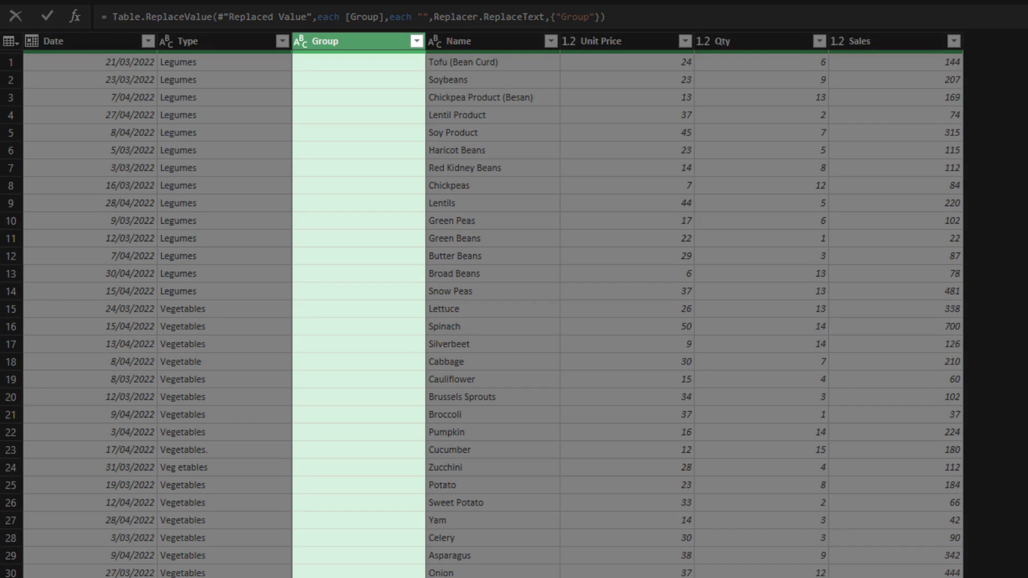
- Set the formula's replacement value to each [Type], and extend it to each "New " & [Type]
left_click_drag(417, 16, 428, 17)
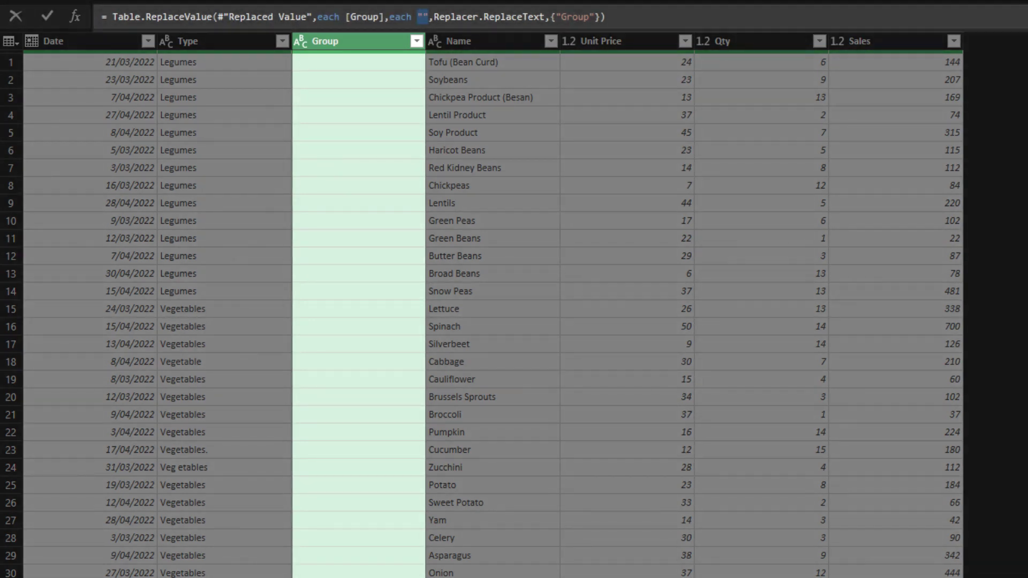
type("[Type]")
key("Return")
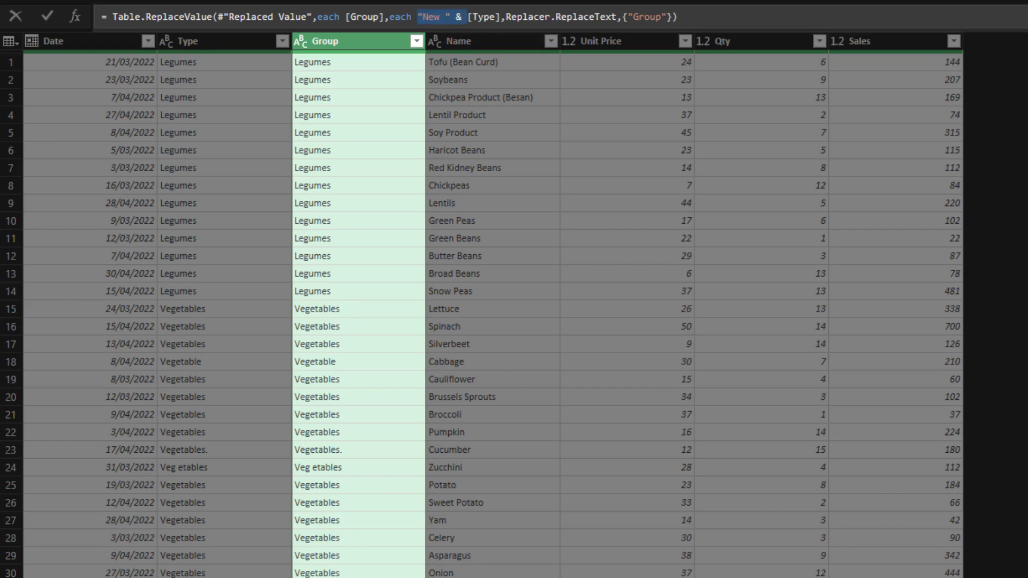
key("Return")
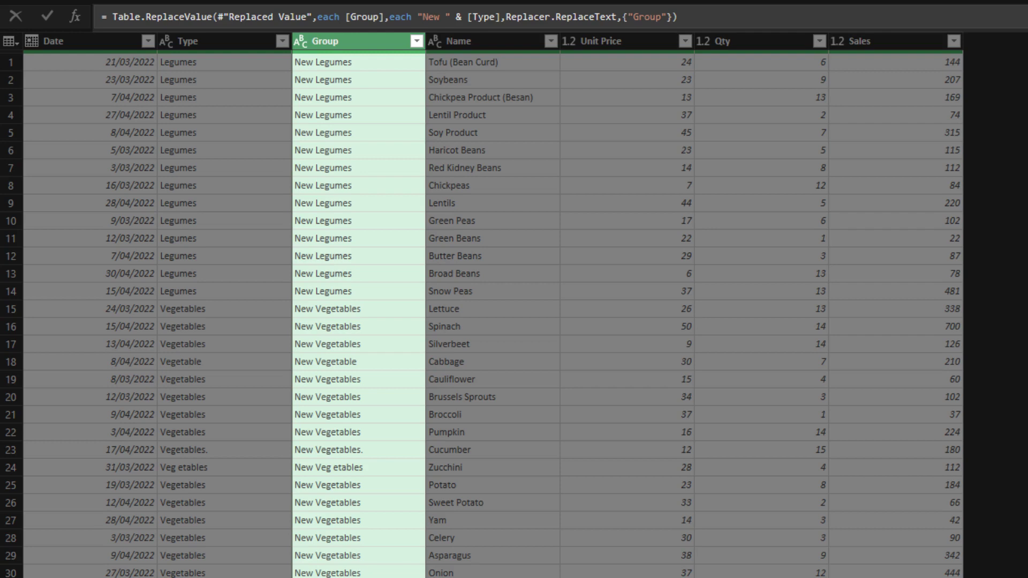
- Try each Text.Start([Group],3) as the formula's value to find, and restore it to each [Group]
left_click_drag(345, 16, 384, 17)
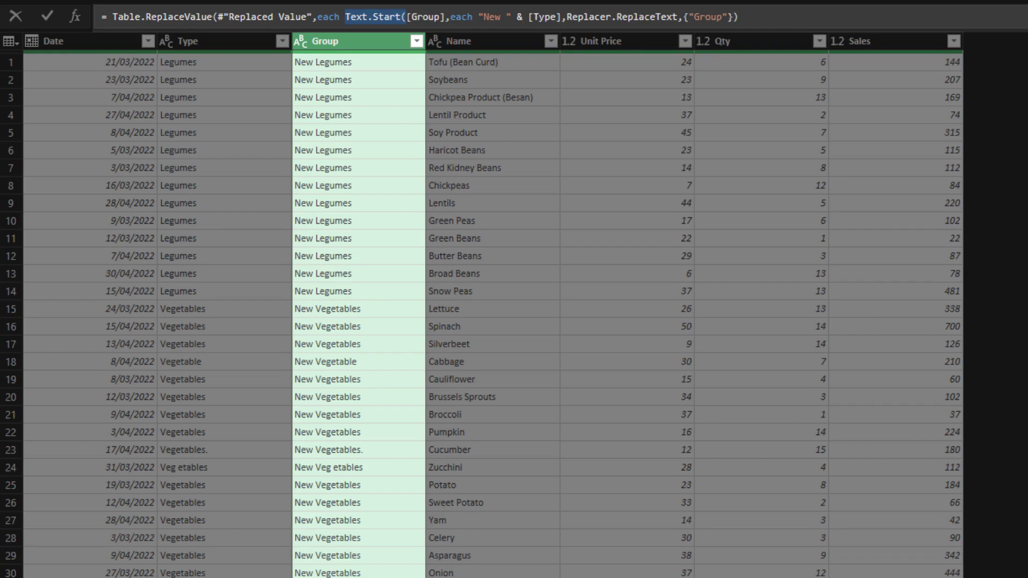
type(",3)")
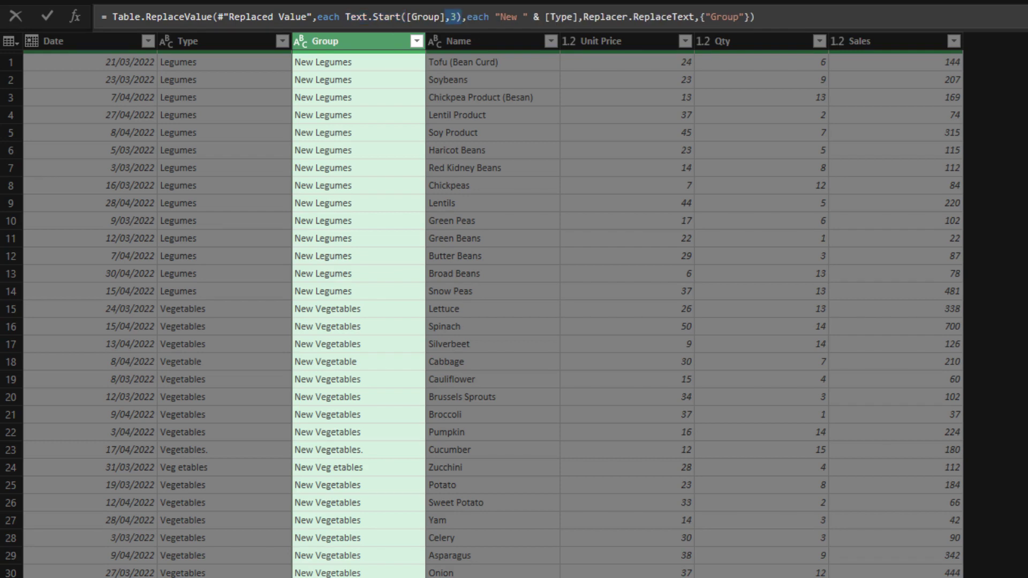
key("Return")
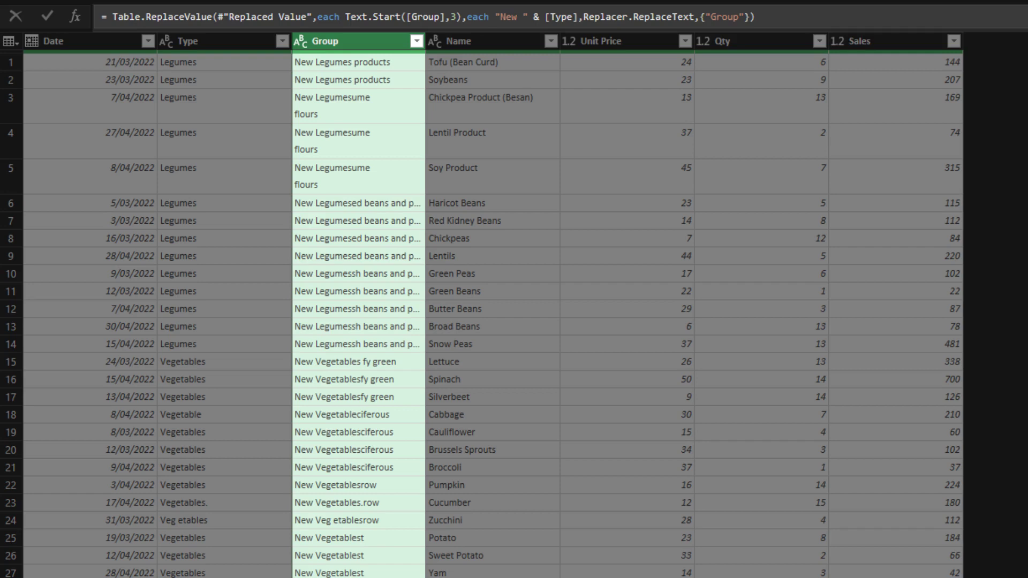
left_click_drag(345, 17, 464, 17)
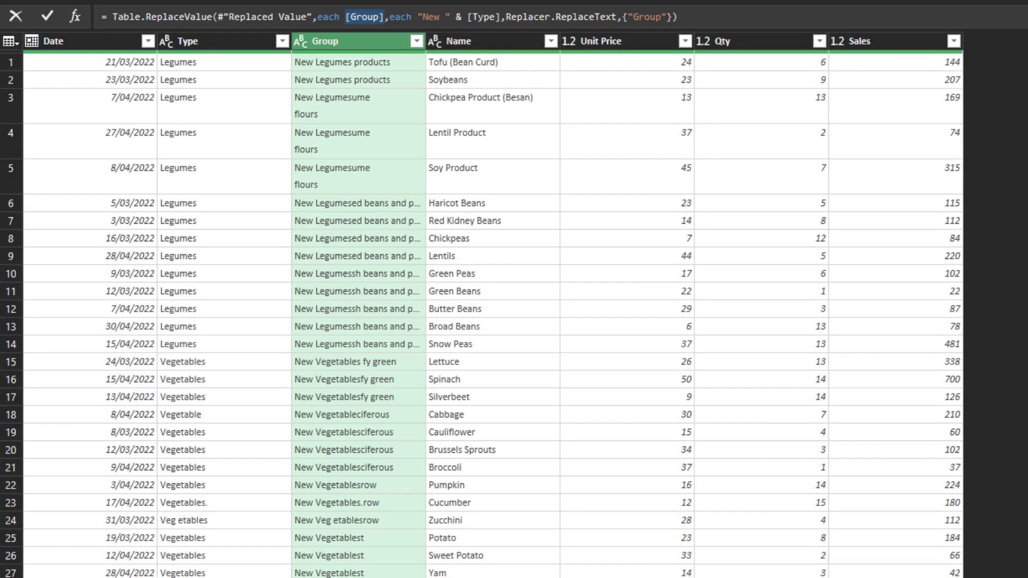
key("Return")
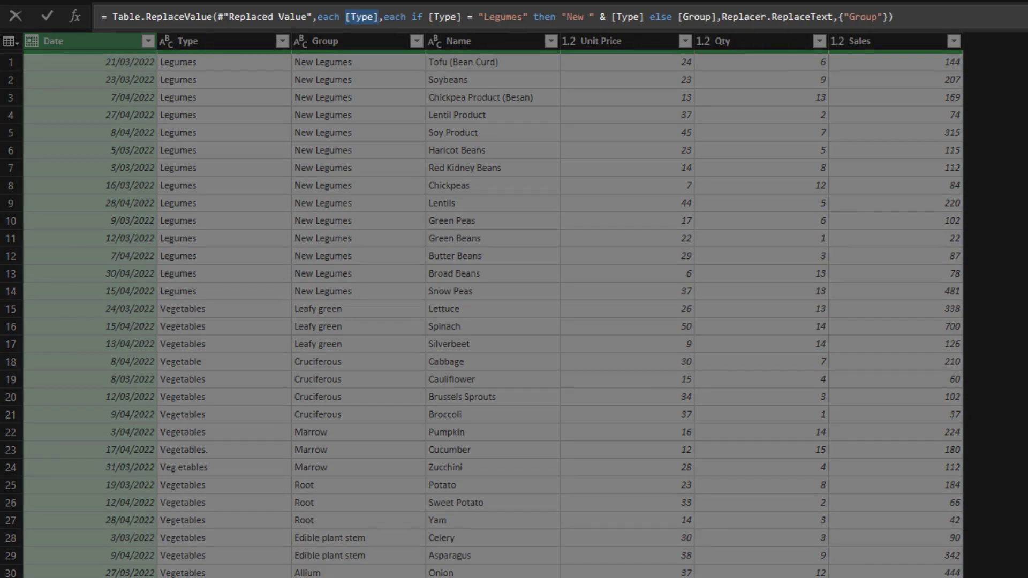
- Set the formula's value to find to each [Type] = "Legumes" and its replacement to each ""
type("= \"Legumes\"")
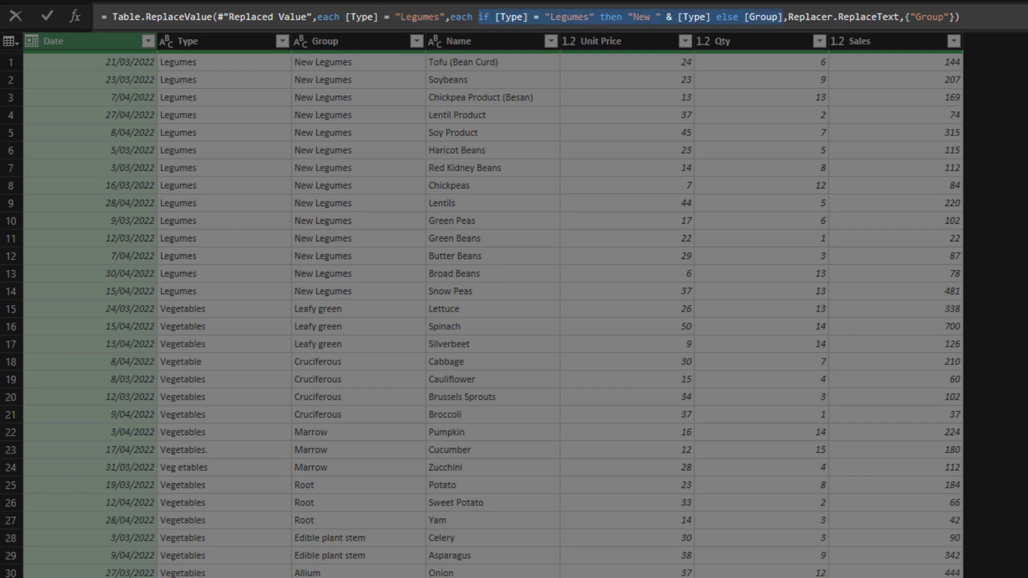
type("\"\"")
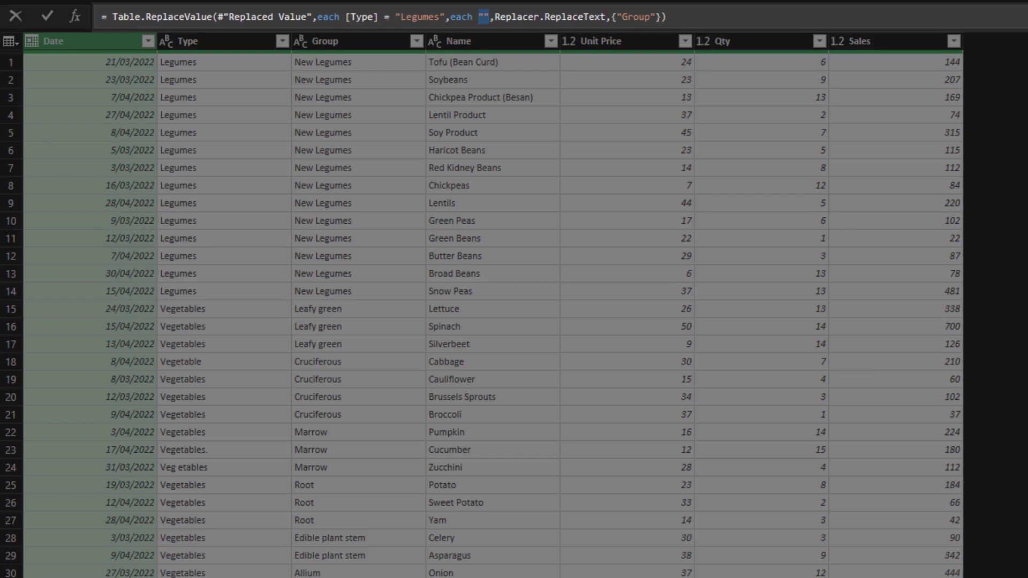
key("Return")
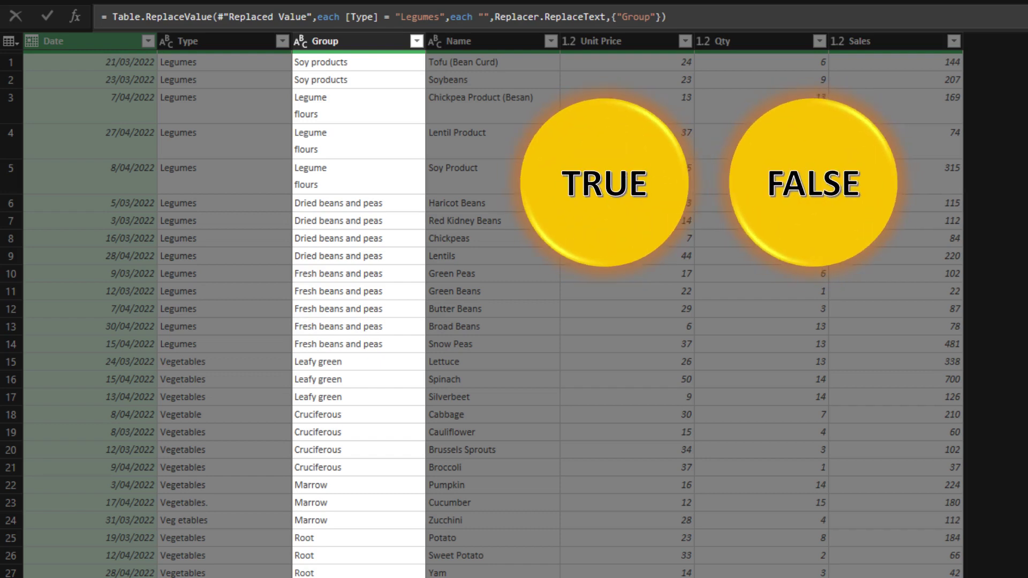
- Substitute the custom function (x,y,z)=> if y then z else x for Replacer.ReplaceText in the Group replacement formula
left_click_drag(495, 16, 607, 17)
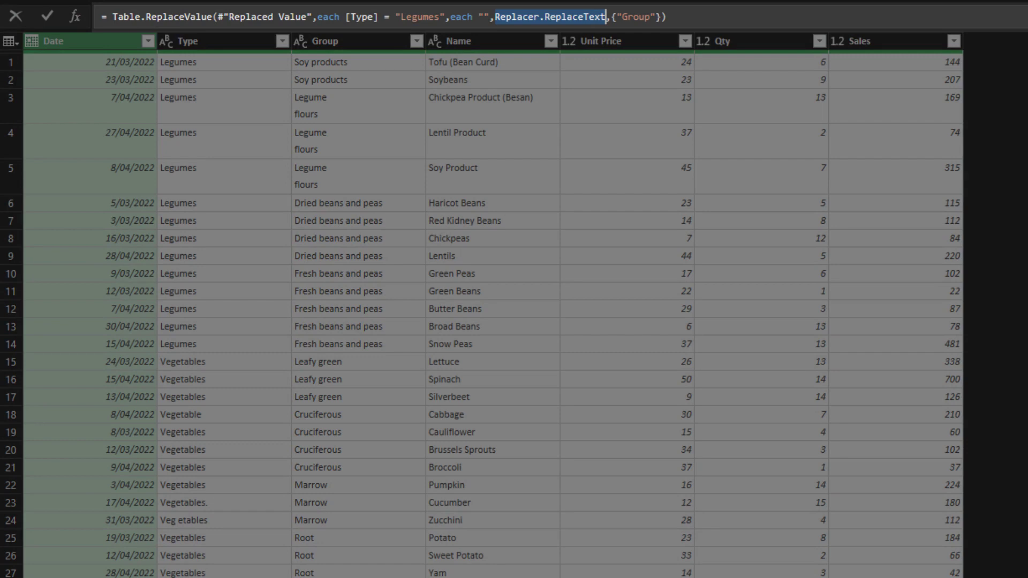
type("(x,y,z)=> if y then z else x")
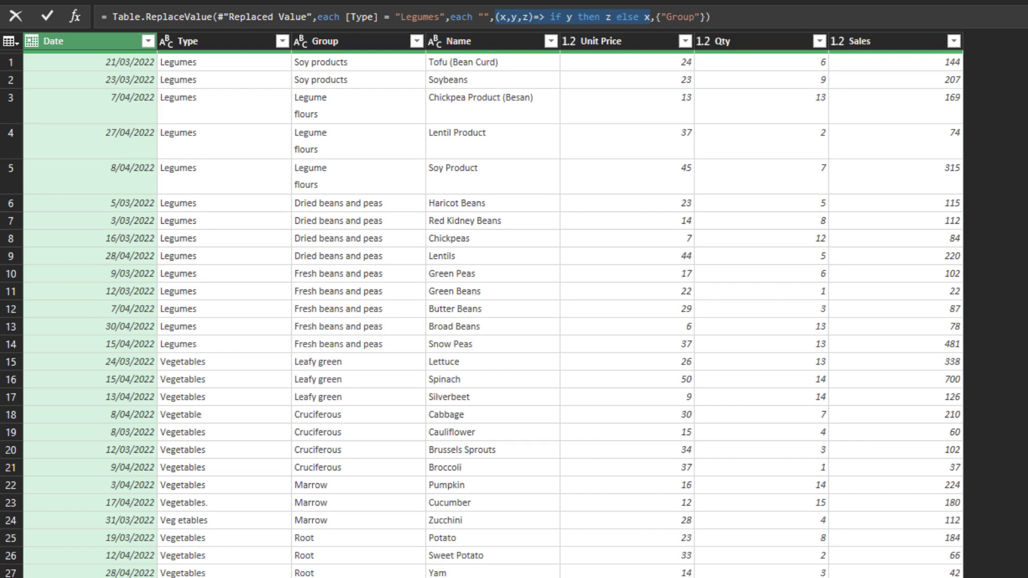
key("Return")
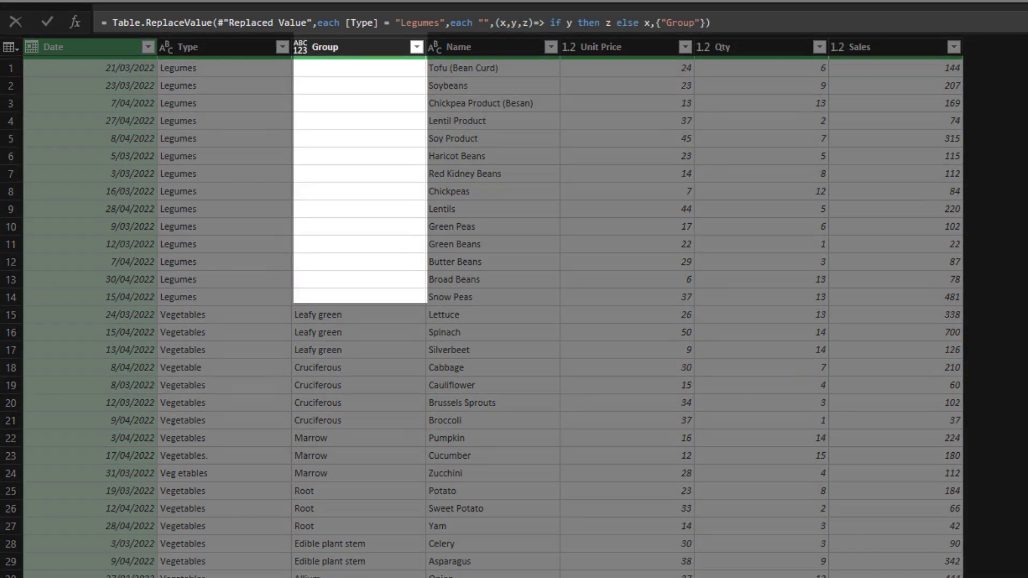